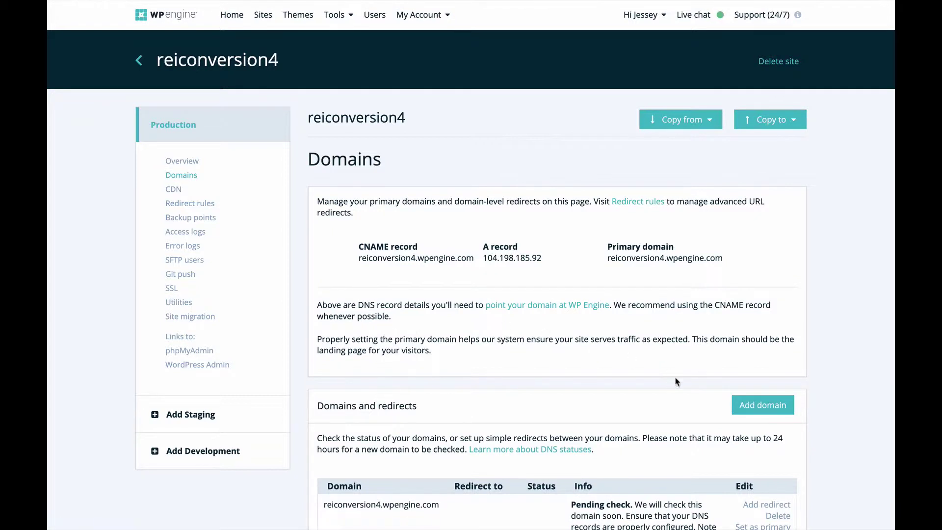
Add sellmylandproperties.com to the reiconversion4 site and continue to GoDaddy's automated DNS setup
{"action": "left_click", "coordinate": [747, 403]}
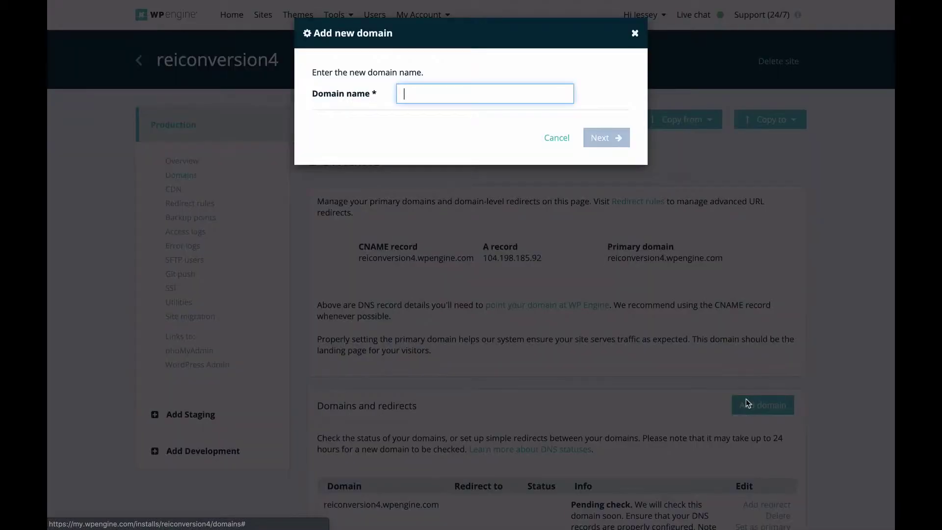
{"action": "type", "text": "sel"}
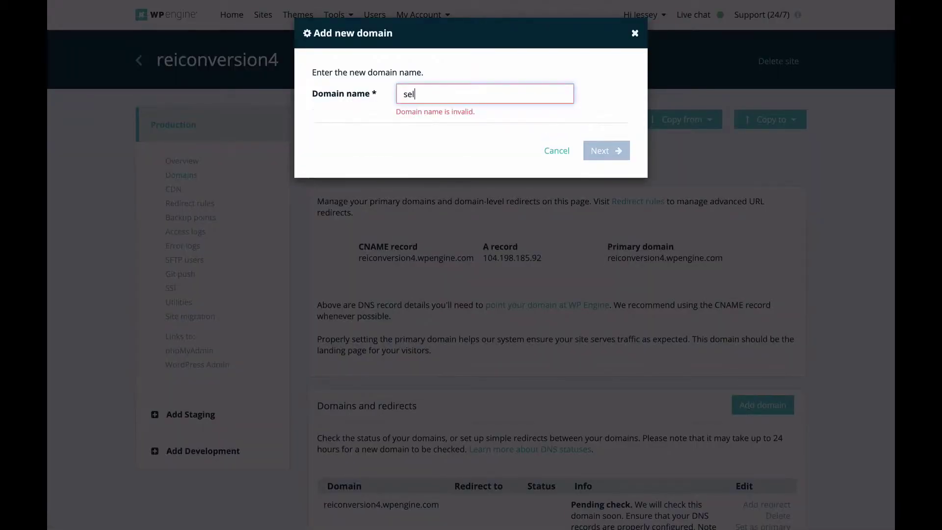
{"action": "type", "text": "lmylandproperties.com"}
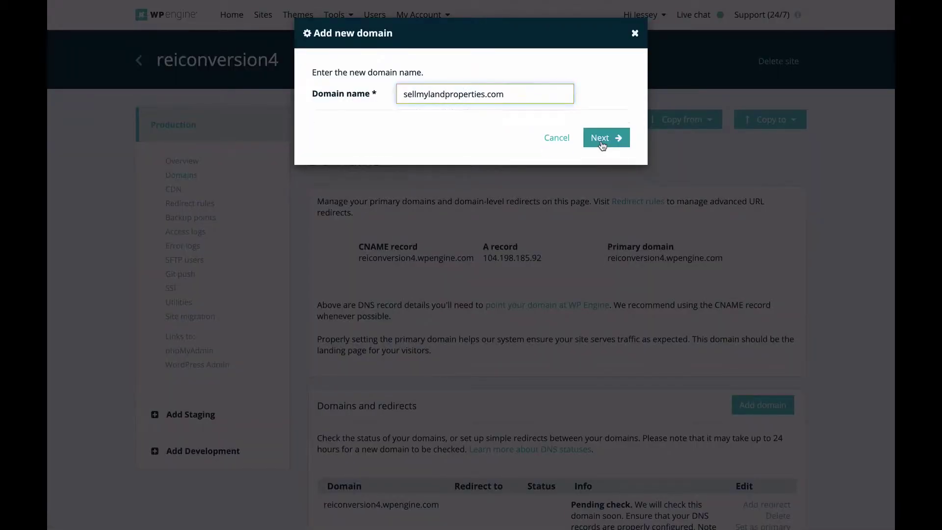
{"action": "left_click", "coordinate": [601, 140]}
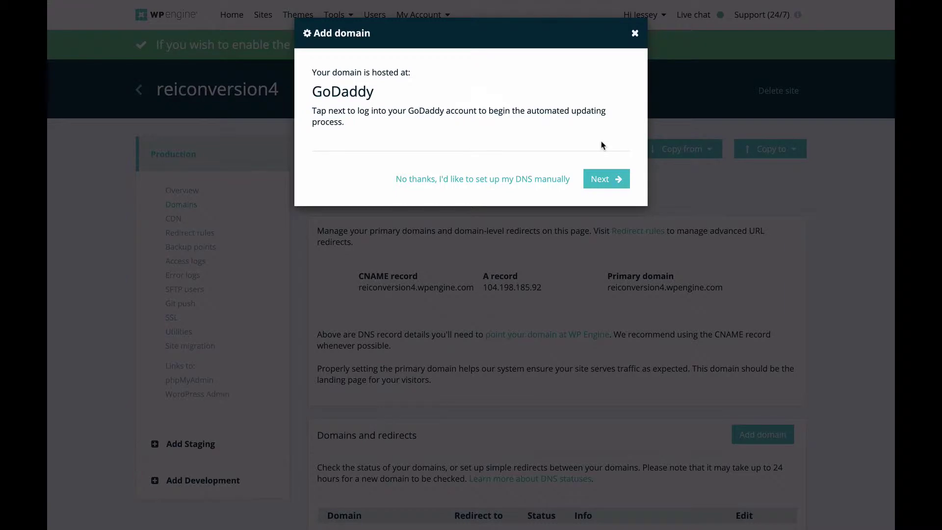
{"action": "left_click", "coordinate": [606, 179]}
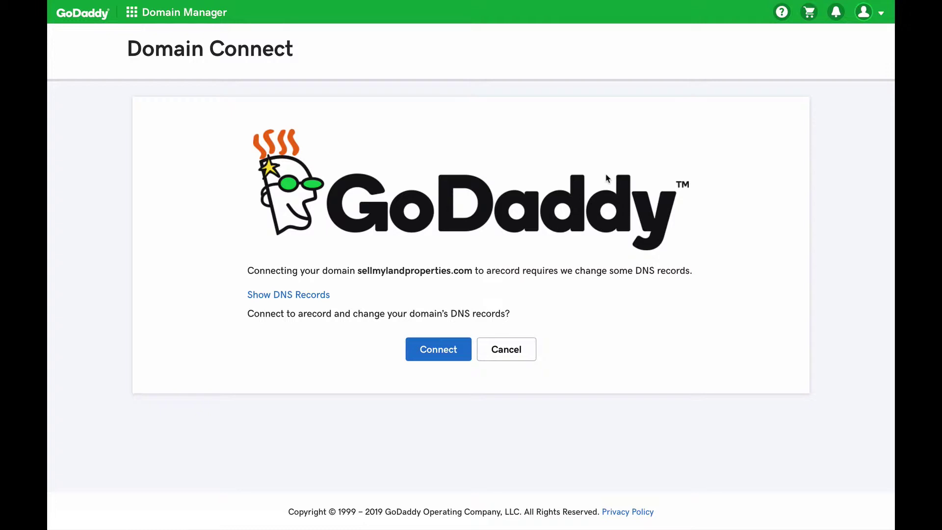
Approve GoDaddy's DNS record changes pointing sellmylandproperties.com at WP Engine
{"action": "left_click", "coordinate": [415, 359]}
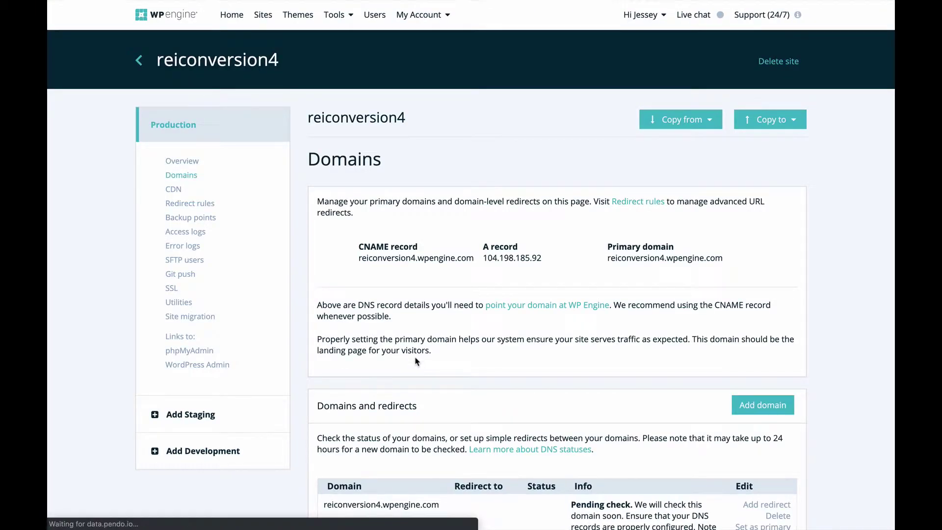
{"action": "scroll", "coordinate": [415, 362], "scroll_direction": "down", "scroll_amount": 4}
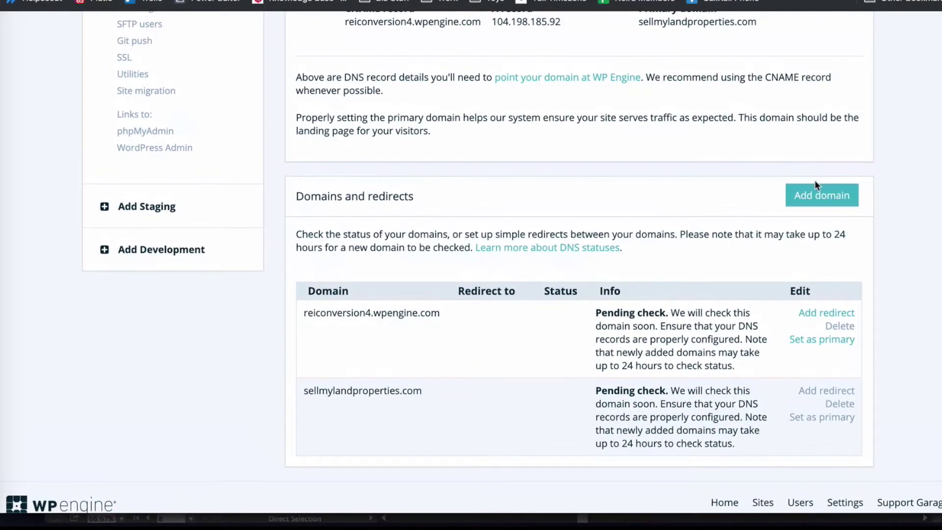
{"action": "left_click", "coordinate": [816, 191]}
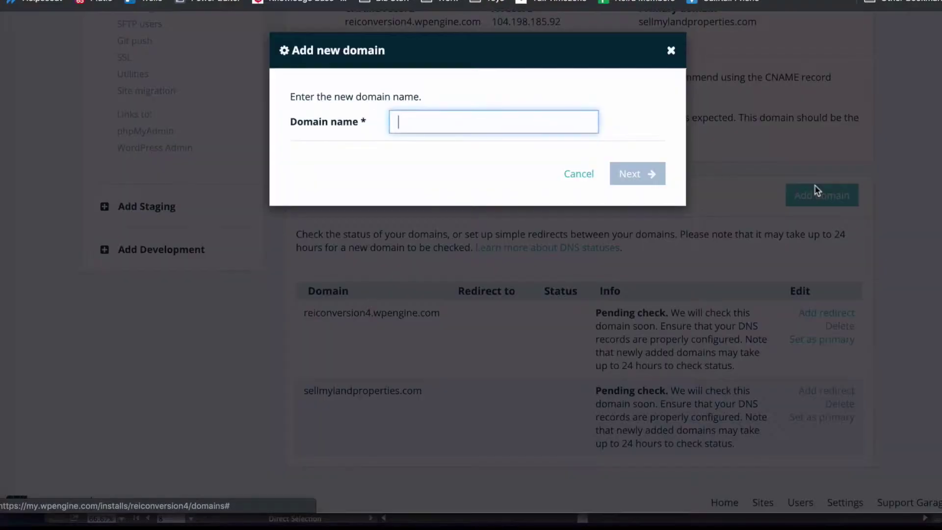
{"action": "type", "text": "www.sel"}
{"action": "left_click", "coordinate": [471, 141]}
{"action": "left_click", "coordinate": [628, 173]}
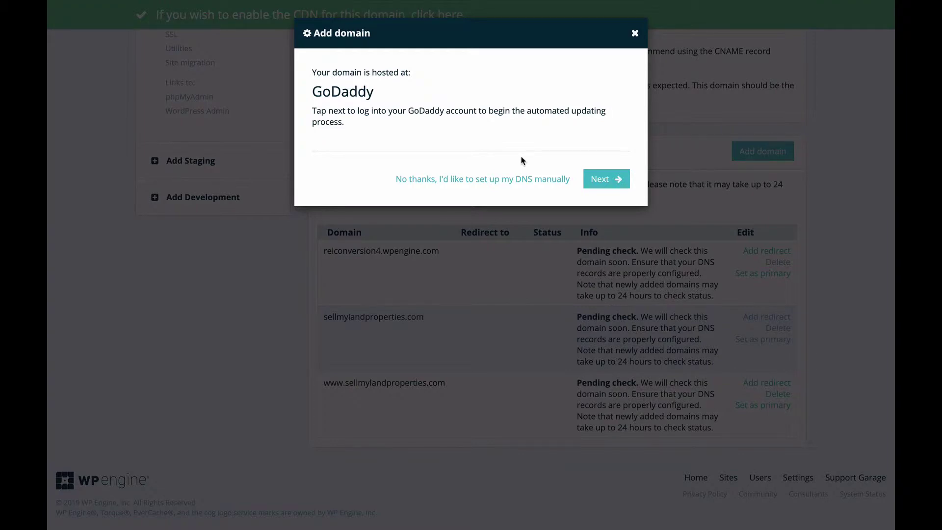
{"action": "left_click", "coordinate": [612, 180]}
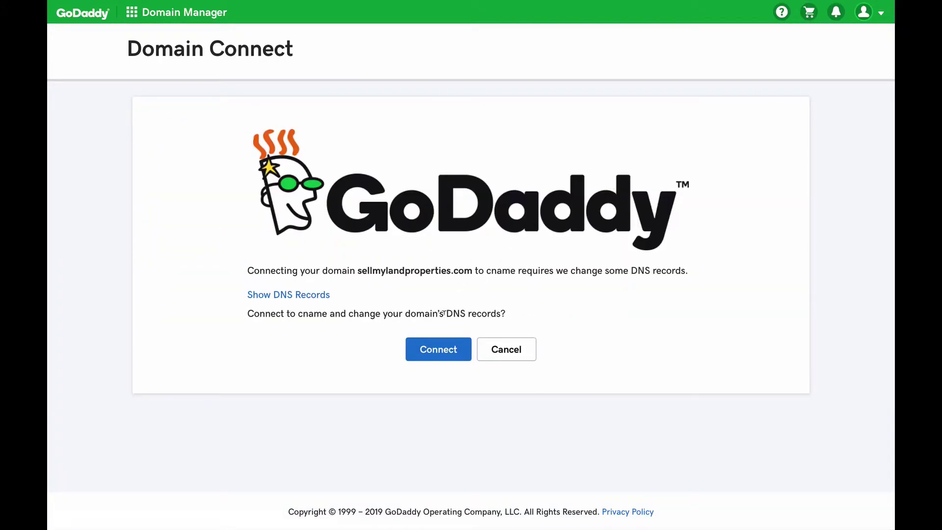
{"action": "left_click", "coordinate": [438, 351]}
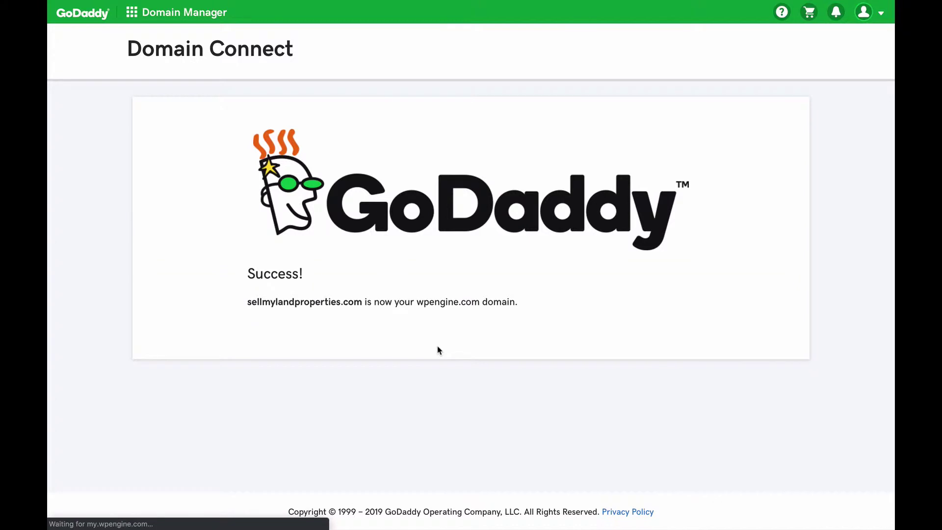
{"action": "scroll", "coordinate": [440, 350], "scroll_direction": "down", "scroll_amount": 5}
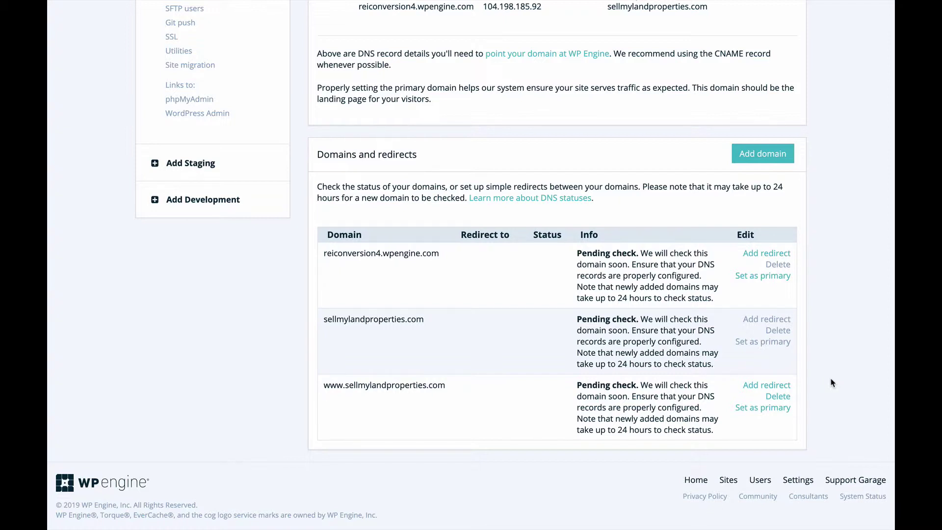
{"action": "left_click", "coordinate": [775, 386]}
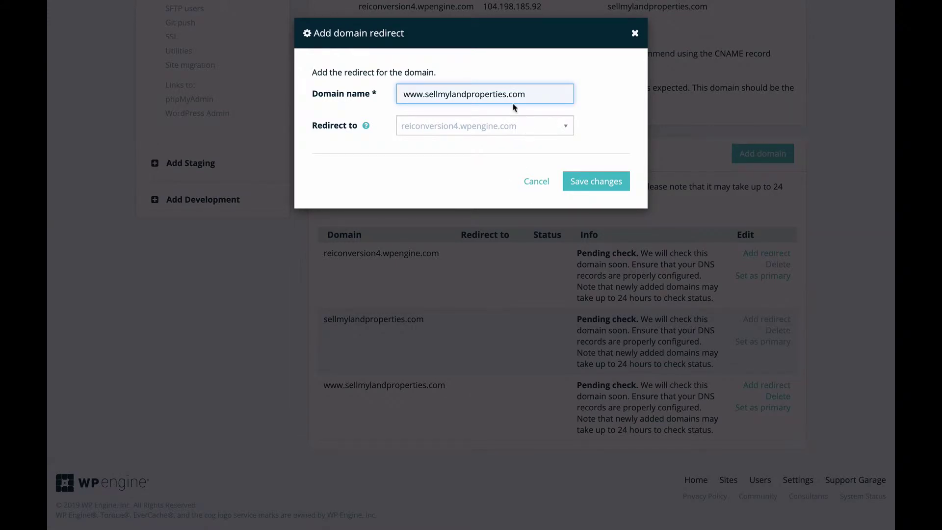
{"action": "left_click", "coordinate": [508, 127]}
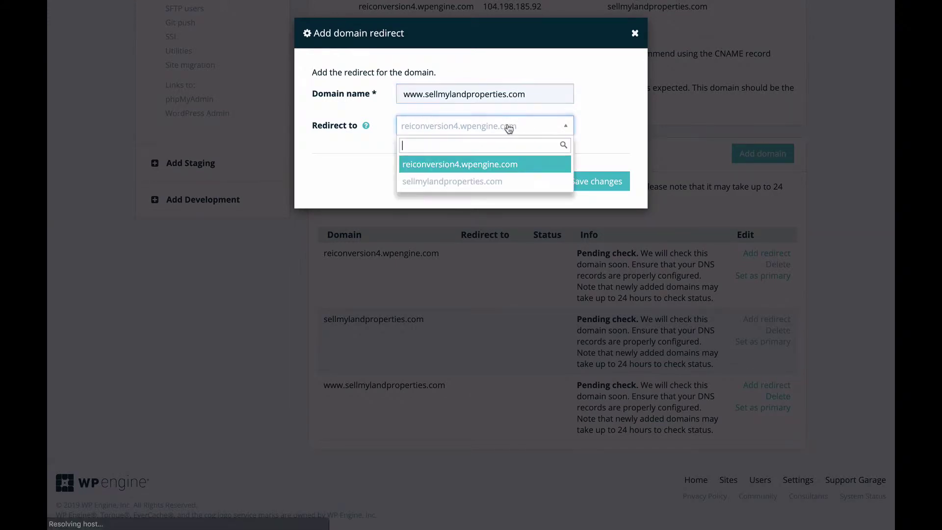
{"action": "left_click", "coordinate": [505, 181]}
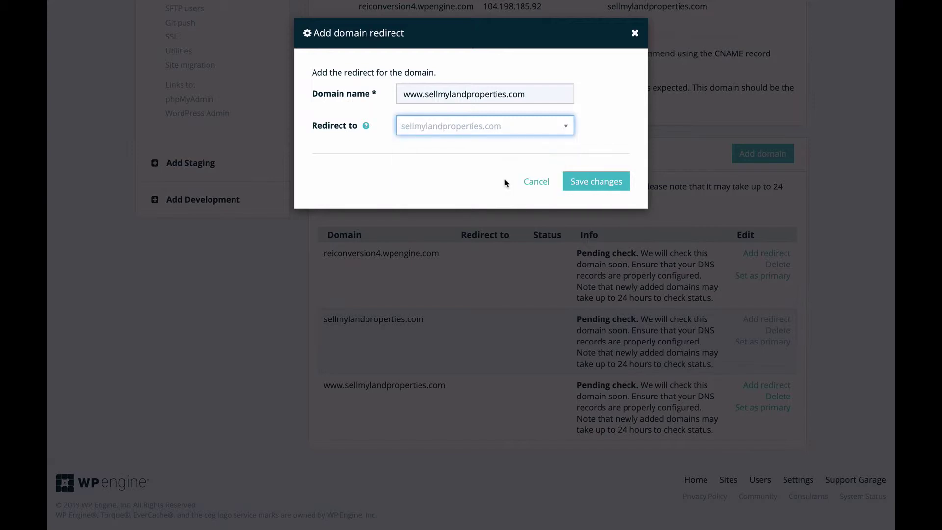
{"action": "left_click", "coordinate": [587, 180]}
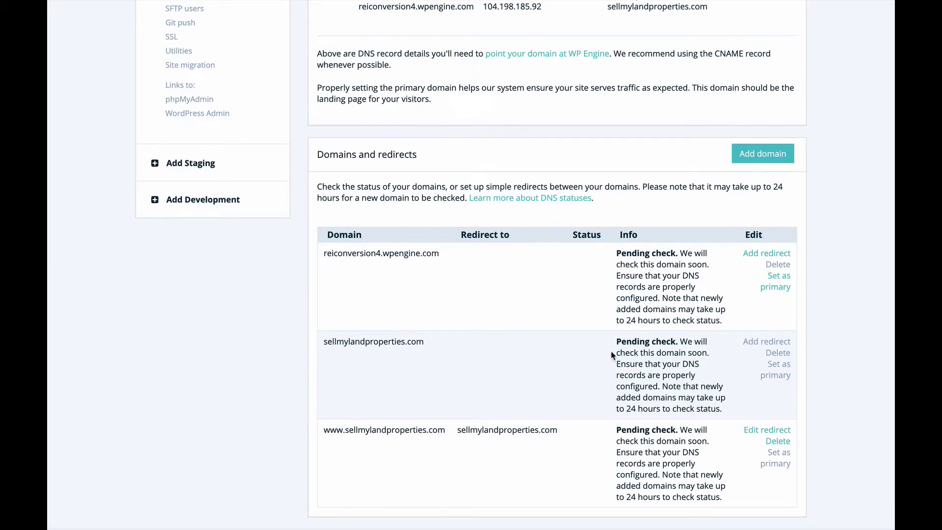
{"action": "mouse_move", "coordinate": [773, 367]}
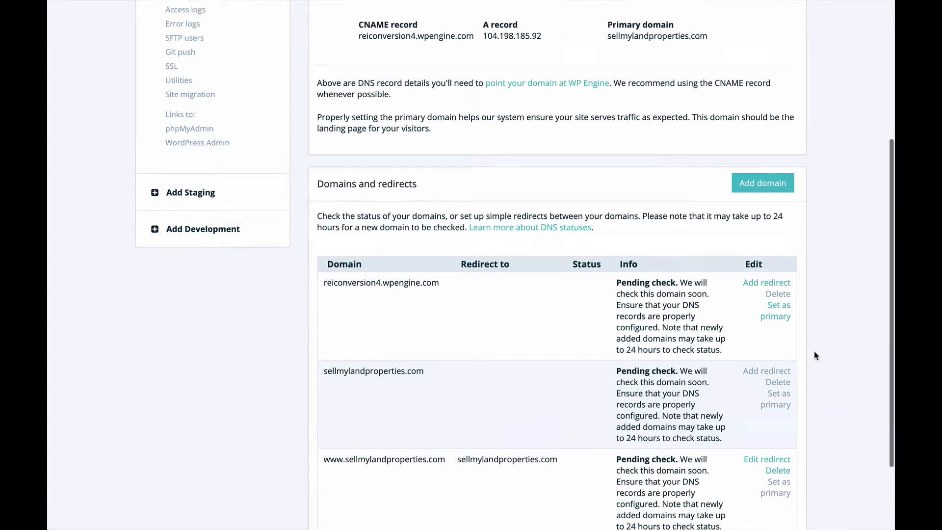
{"action": "scroll", "coordinate": [816, 355], "scroll_direction": "up", "scroll_amount": 5}
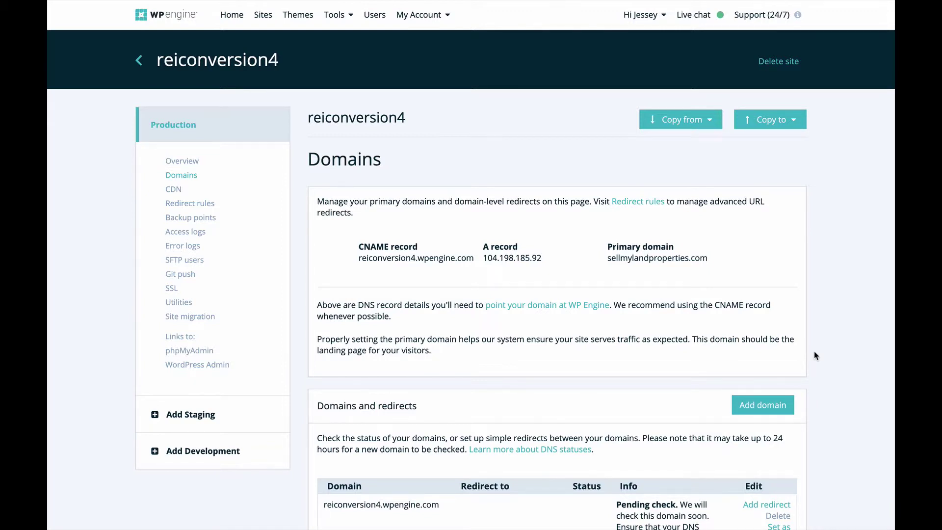
From the WordPress Admin login, reset the password via the account e-mail to a new strong one
{"action": "left_click", "coordinate": [214, 366]}
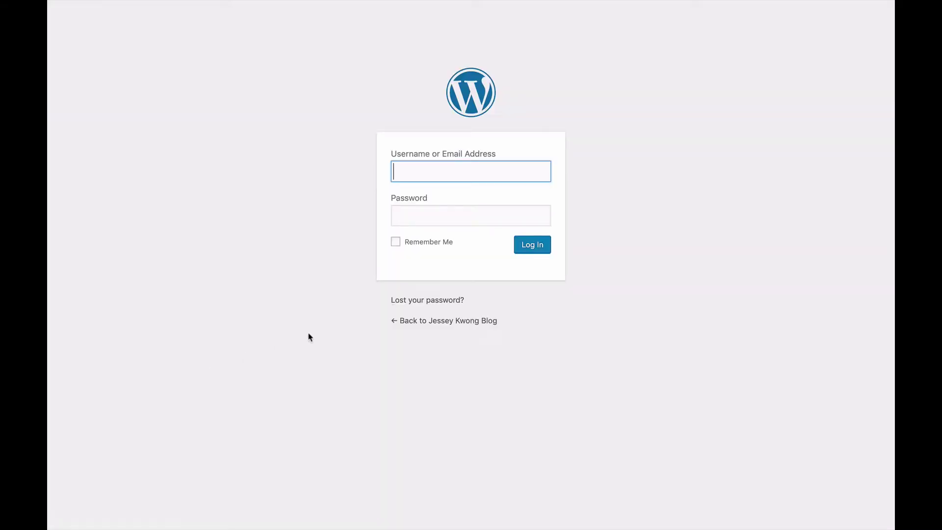
{"action": "left_click", "coordinate": [424, 301]}
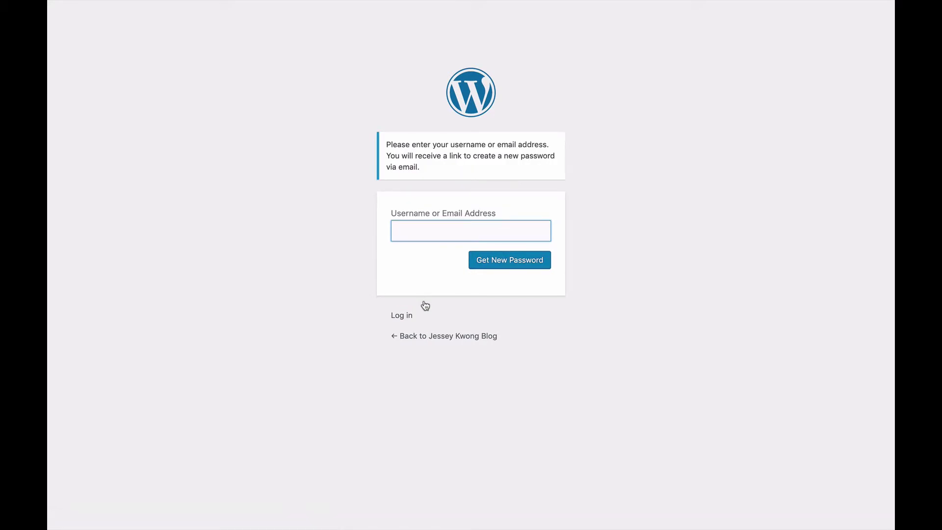
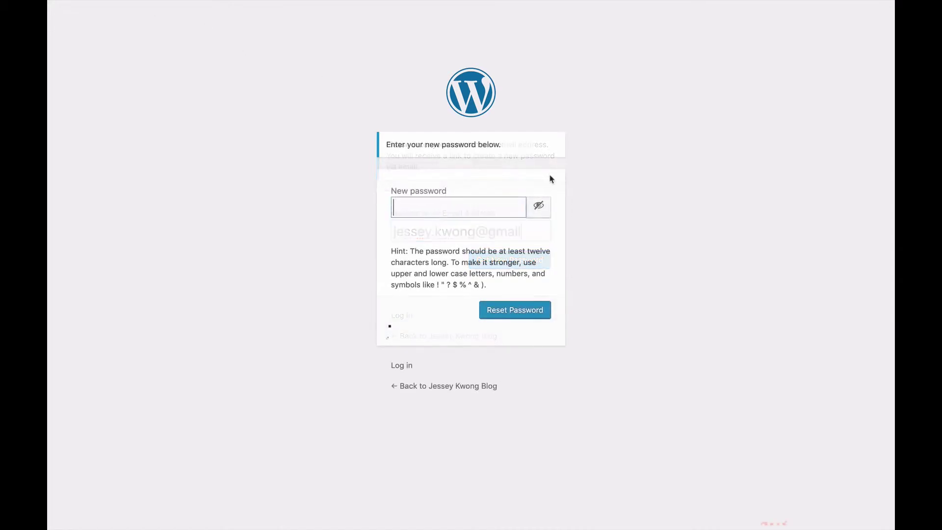
{"action": "type", "text": "•••••••••••••"}
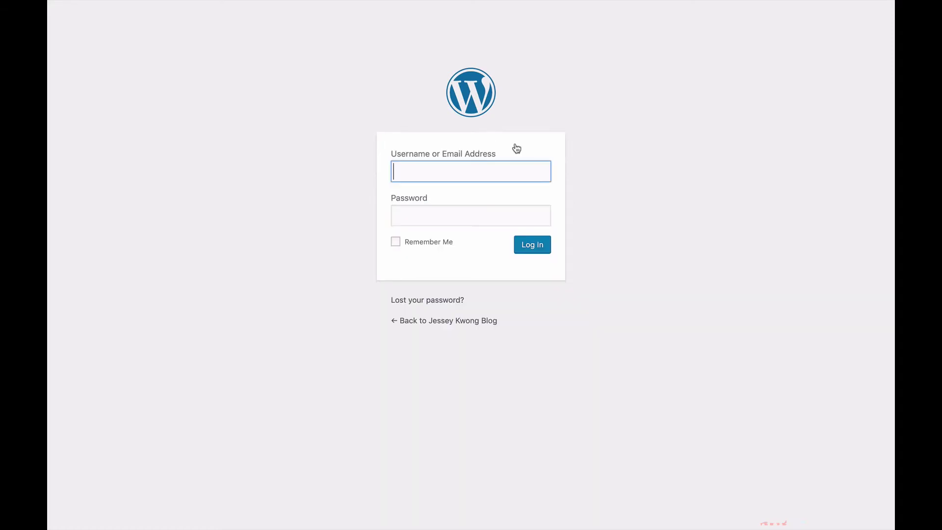
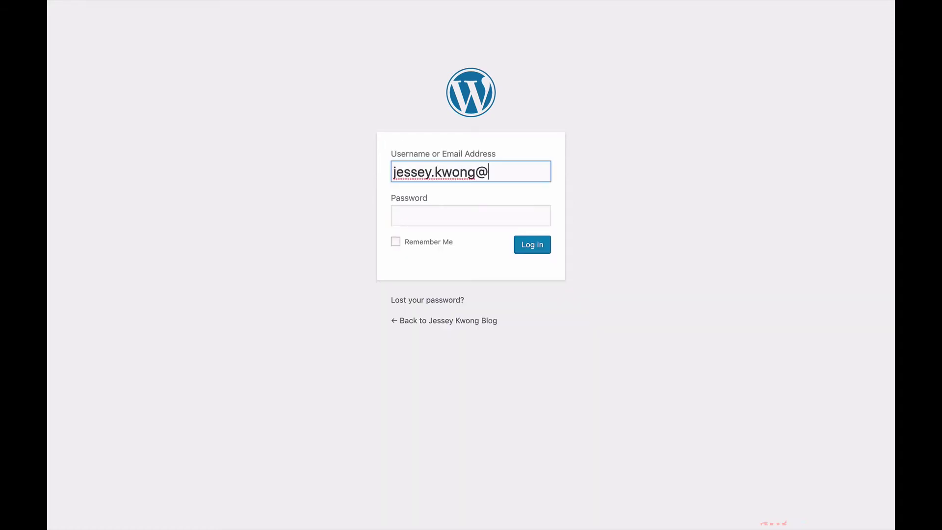
Log in to WordPress Admin with the new password and dismiss the privacy notice
{"action": "key", "text": "Tab"}
{"action": "type", "text": "*************"}
{"action": "left_click", "coordinate": [541, 248]}
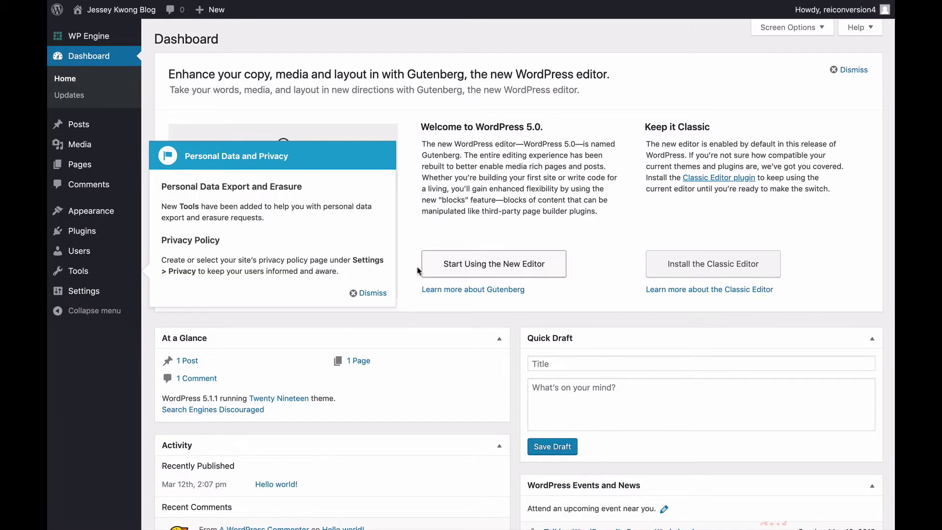
{"action": "left_click", "coordinate": [377, 293]}
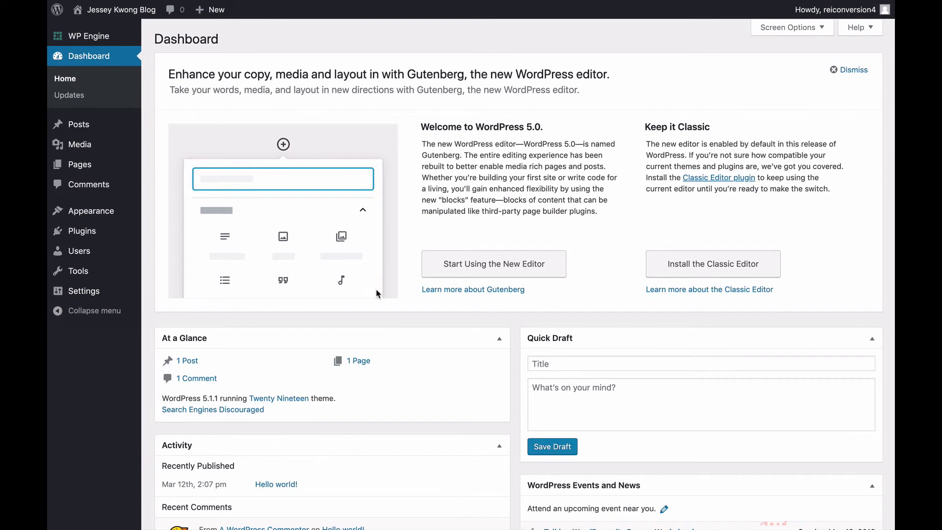